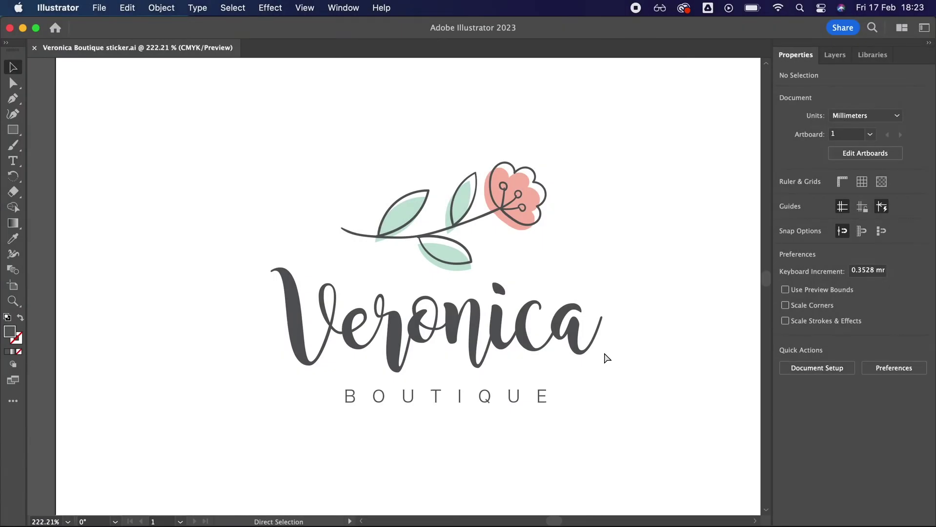
- Convert the BOUTIQUE text to outlines, then select the whole Veronica Boutique logo
click(436, 396)
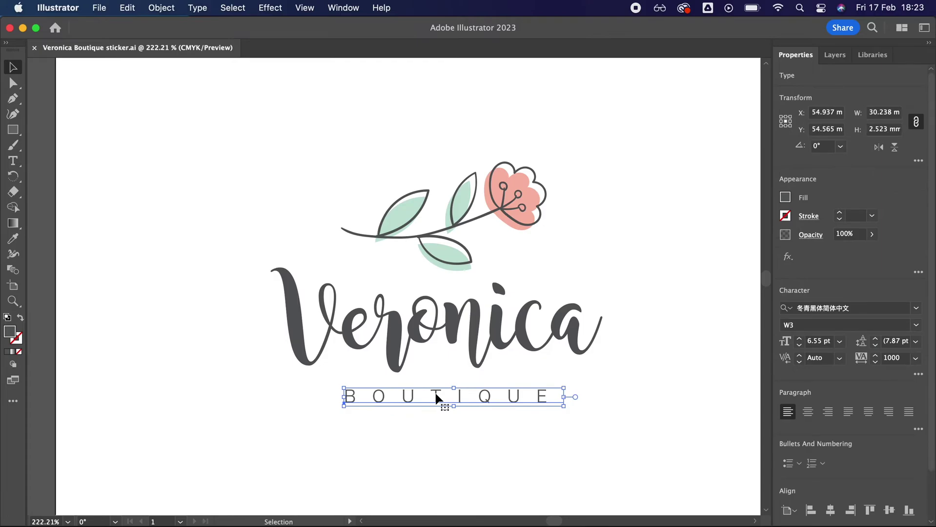
right_click(436, 398)
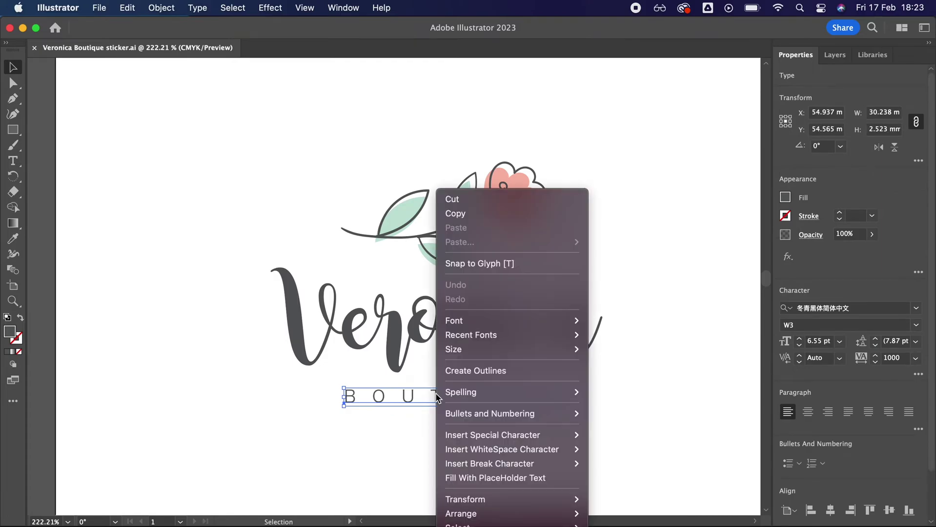
click(456, 372)
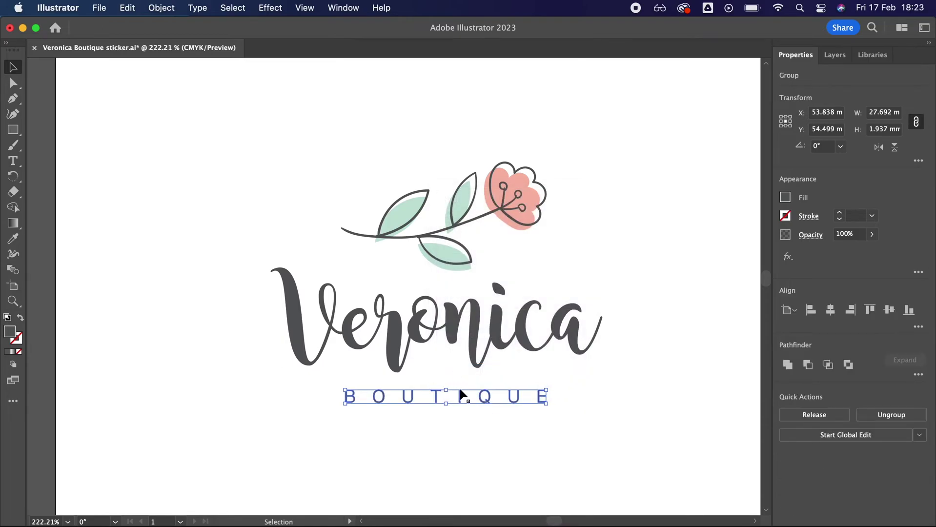
click(484, 425)
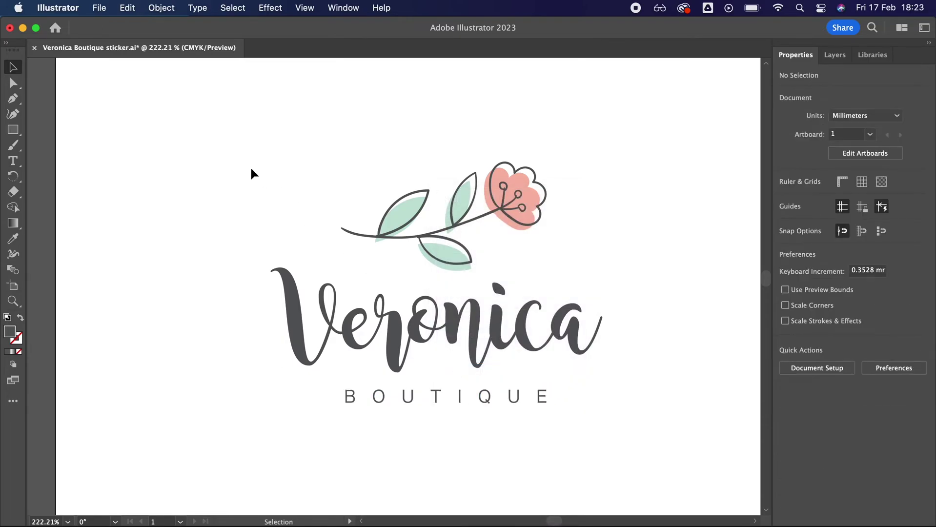
drag(212, 151, 639, 416)
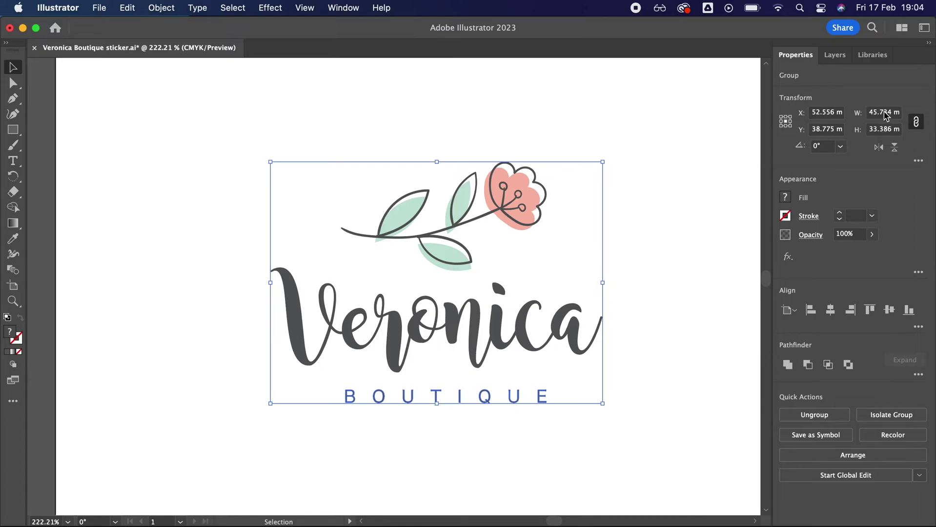
- Duplicate the Print layer and name the copy ThruCut
click(834, 56)
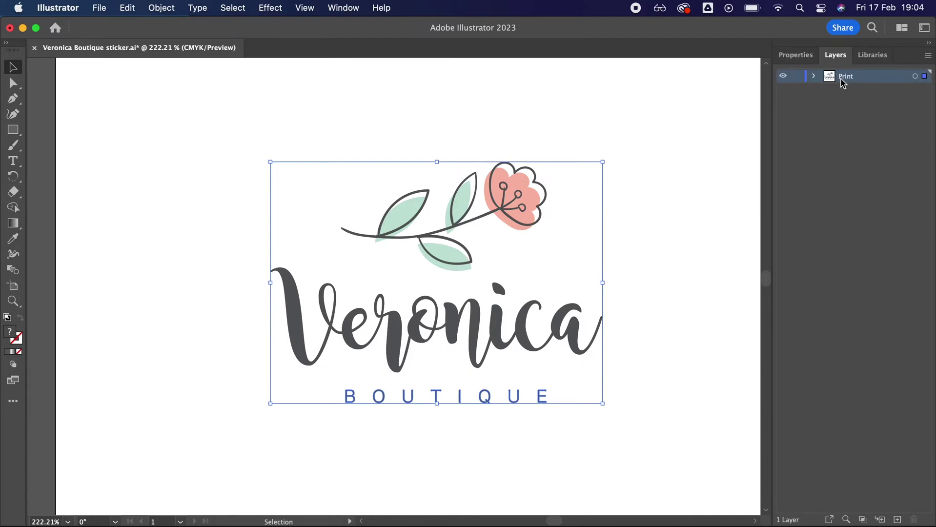
alt+drag(844, 78, 844, 91)
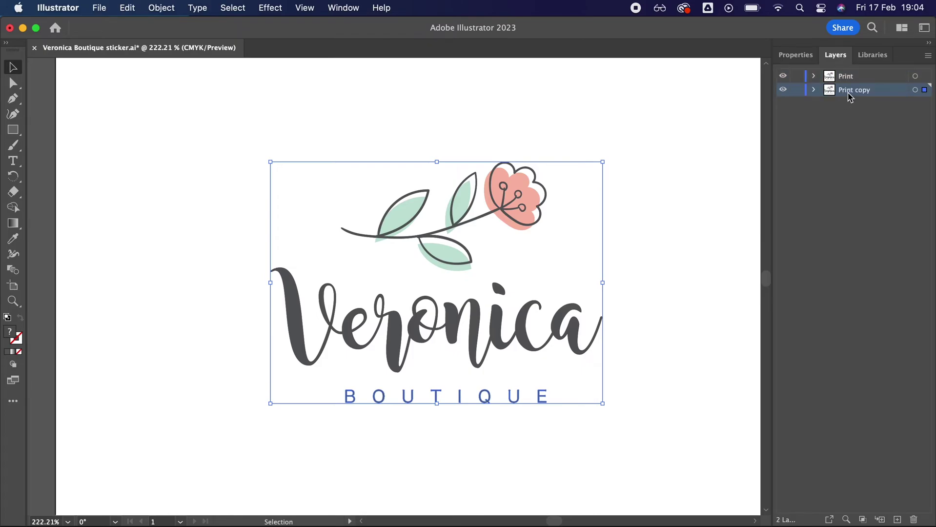
double_click(848, 90)
text(Thru)
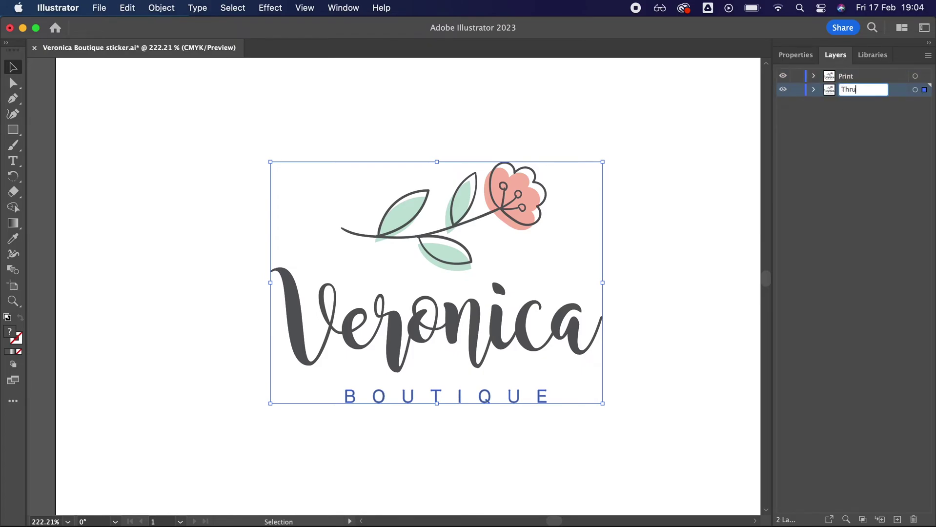
text(Cut)
key(Return)
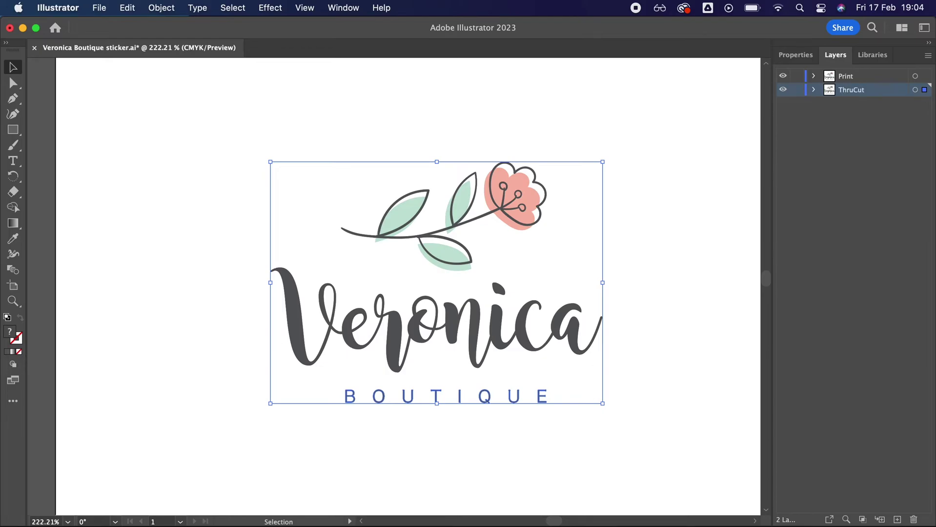
- Lock and hide the original Print layer
click(797, 76)
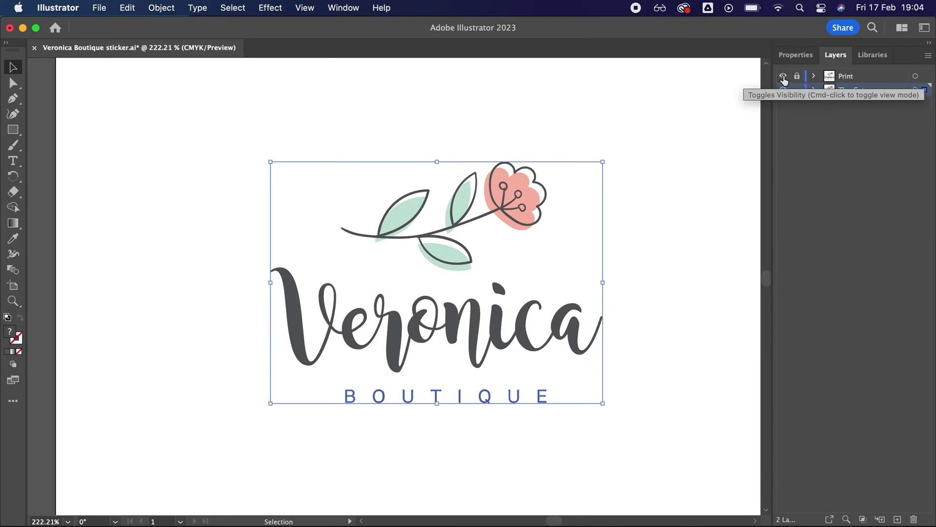
click(783, 78)
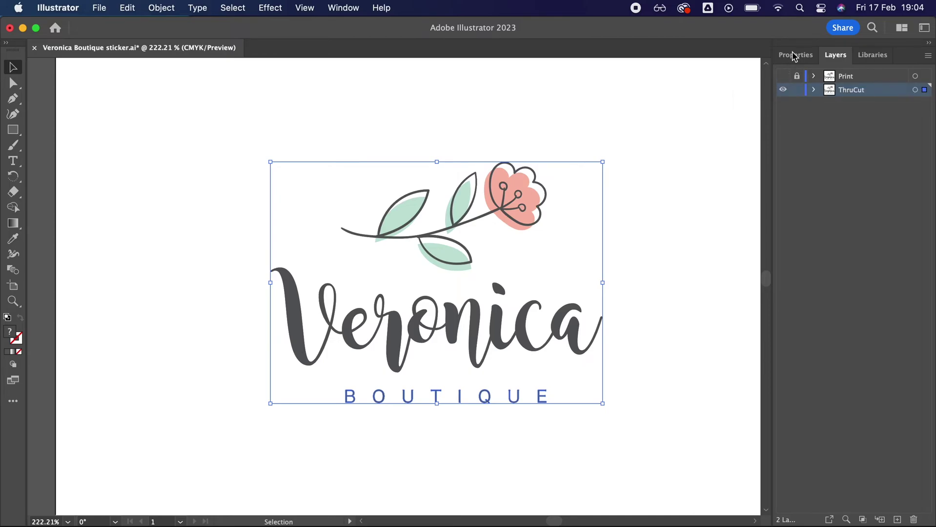
click(795, 56)
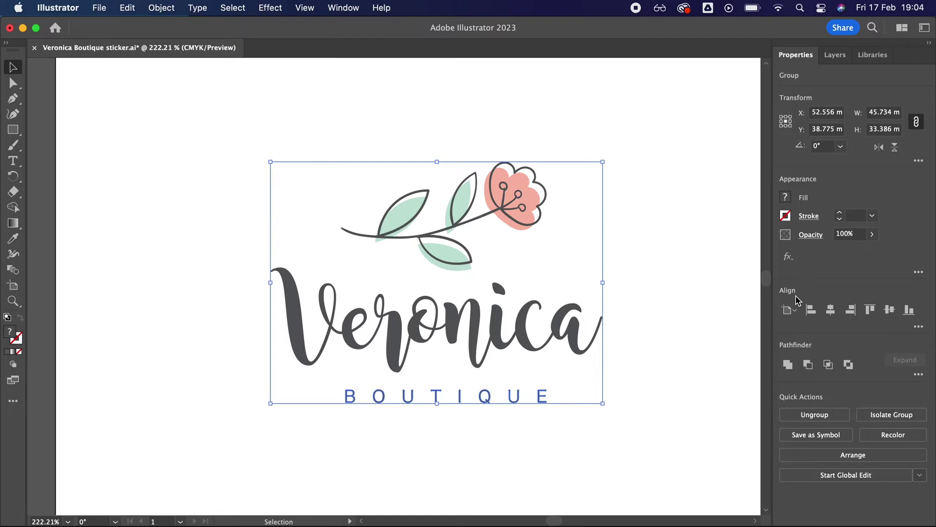
- Apply Pathfinder Unite to the selected logo group to make one silhouette shape
click(788, 365)
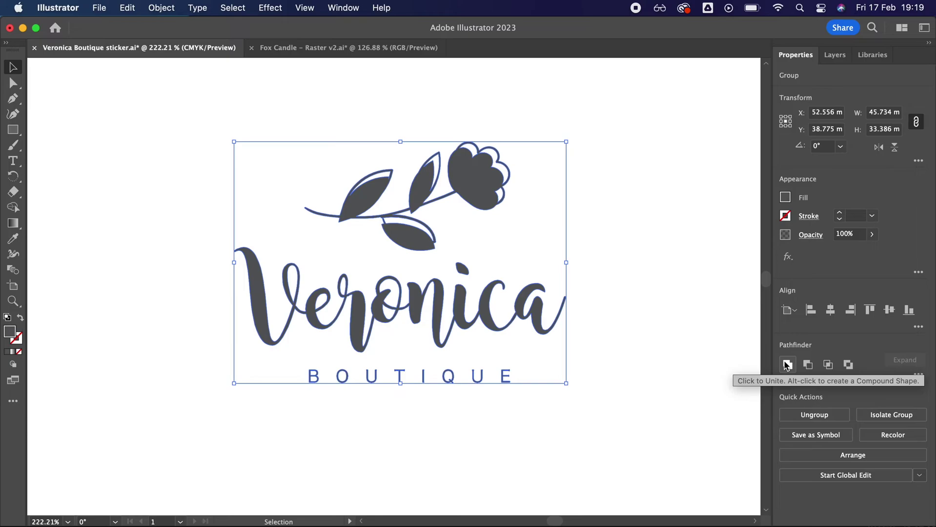
- In Fox Candle – Raster v2, trace the fox candle image in black and white and expand it to paths
click(381, 51)
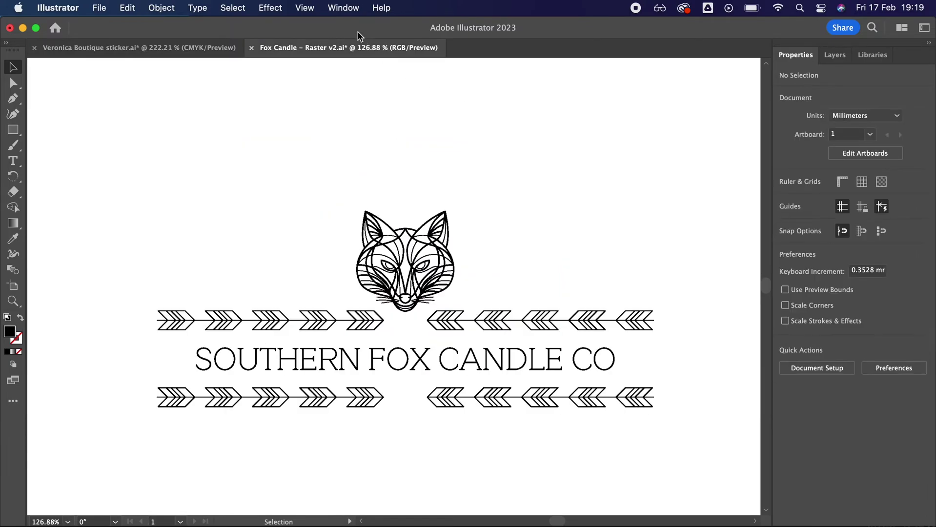
click(343, 8)
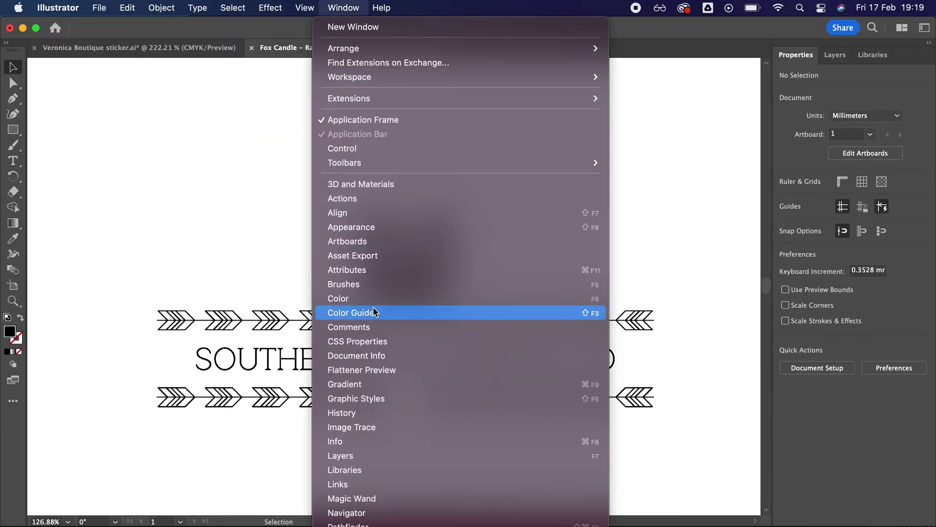
click(364, 427)
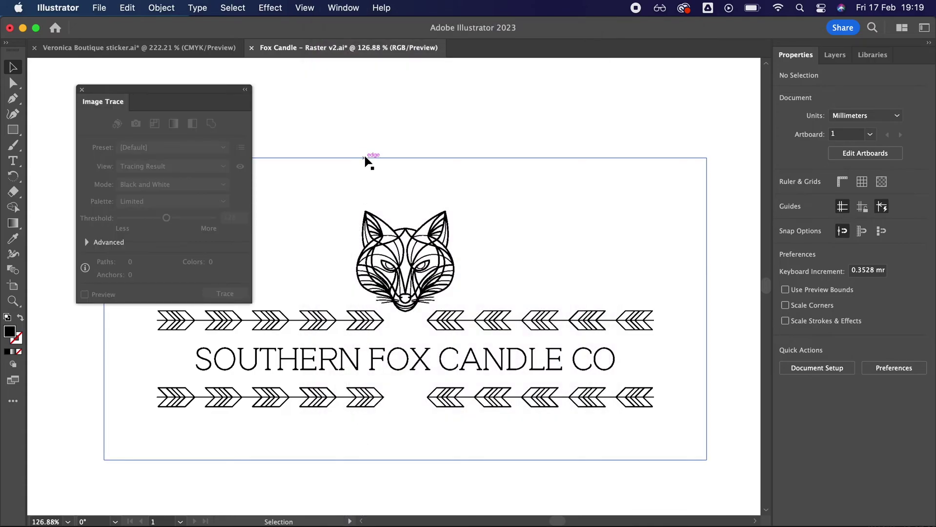
click(381, 229)
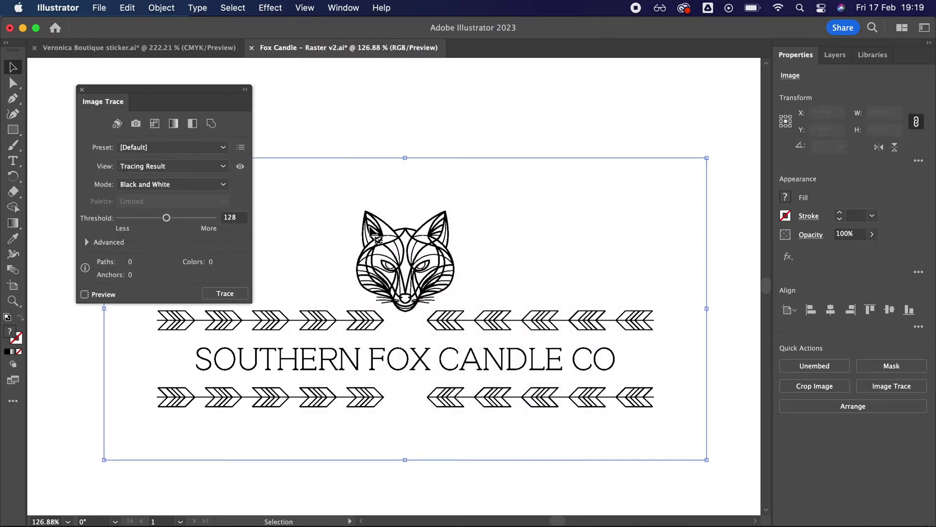
click(85, 295)
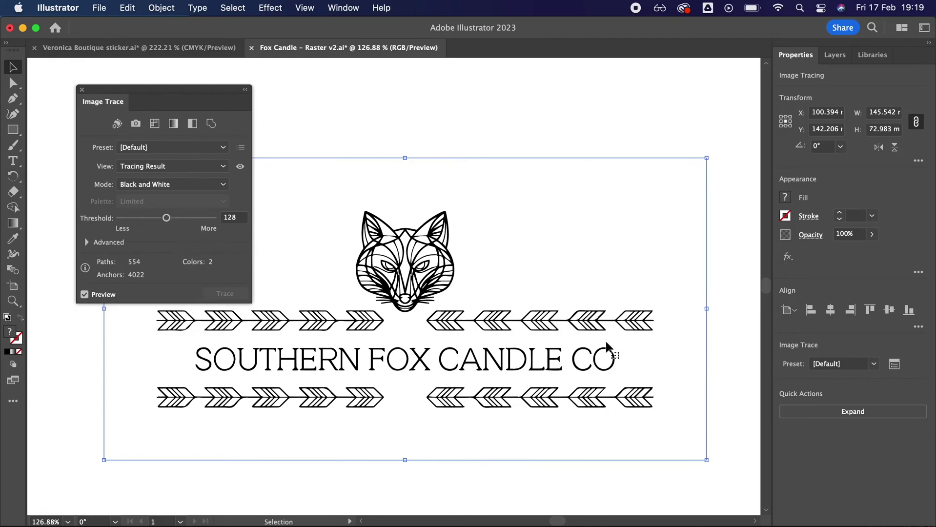
click(836, 414)
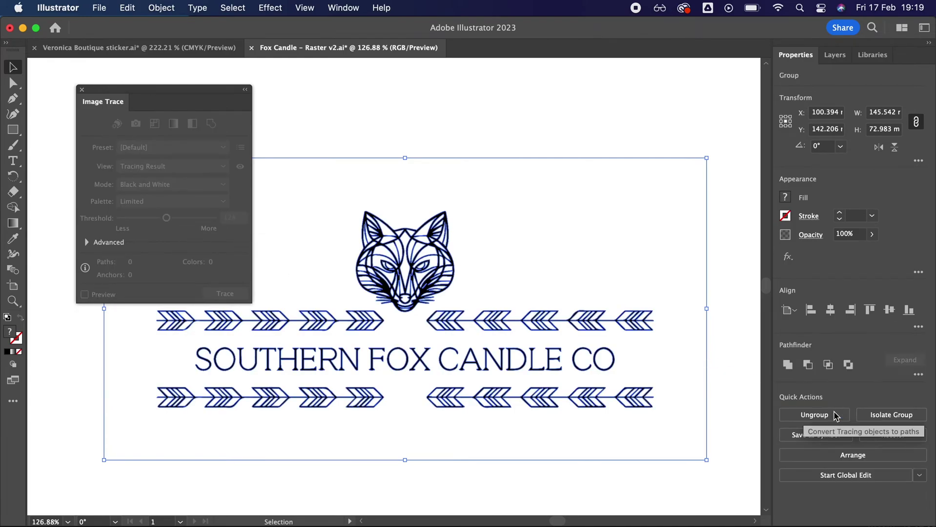
click(836, 415)
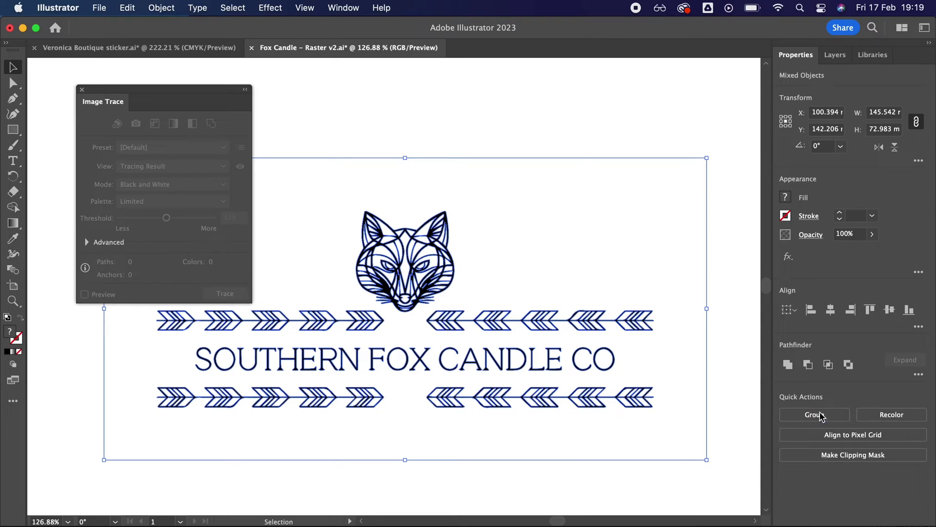
click(83, 90)
- Unite the fox, arrows and text into merged shapes and fill them black
click(246, 142)
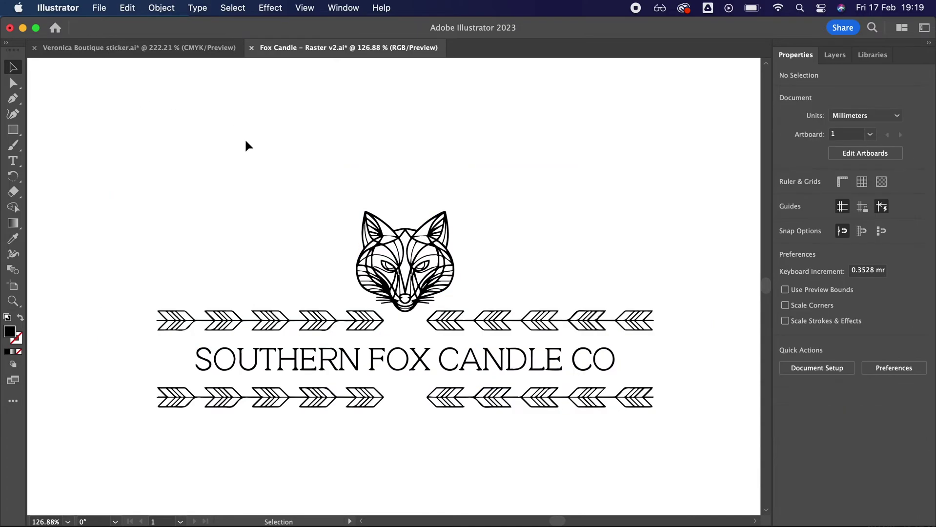
key(super+a)
click(255, 172)
drag(91, 161, 703, 457)
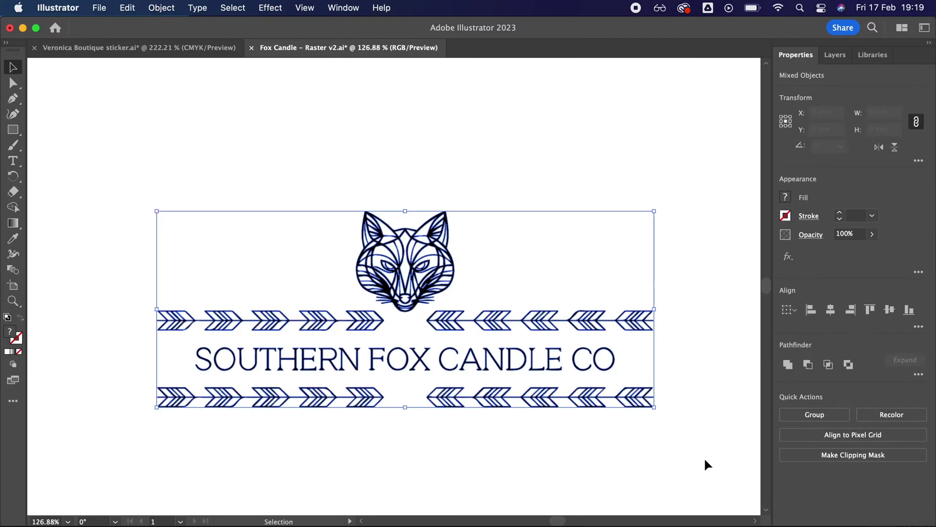
click(791, 365)
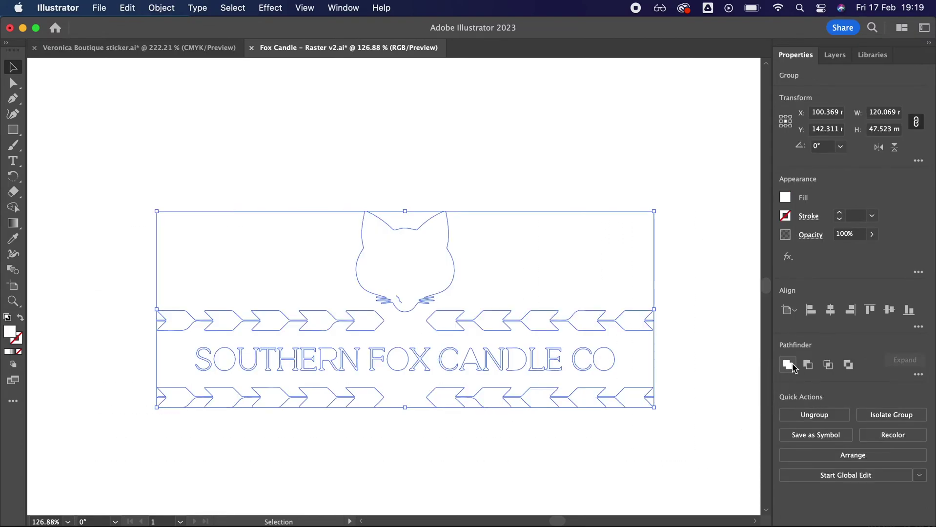
click(787, 199)
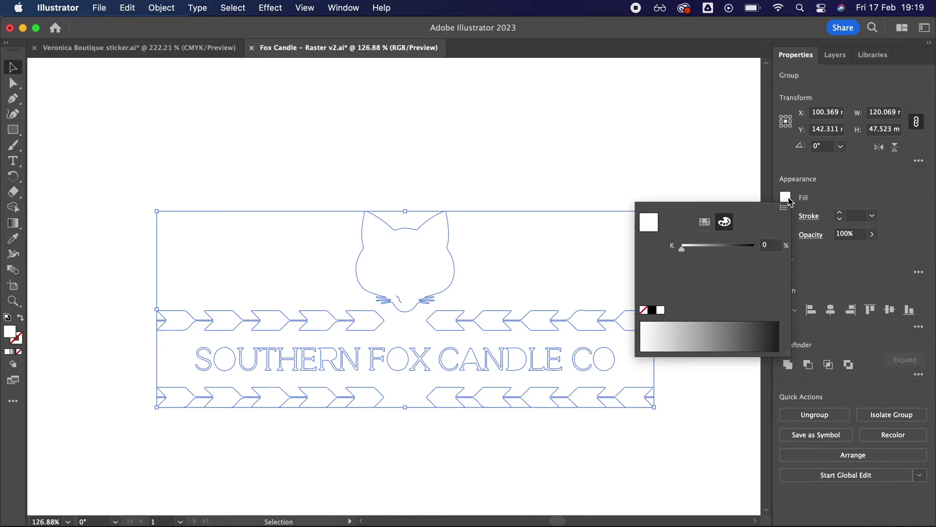
click(652, 311)
click(593, 192)
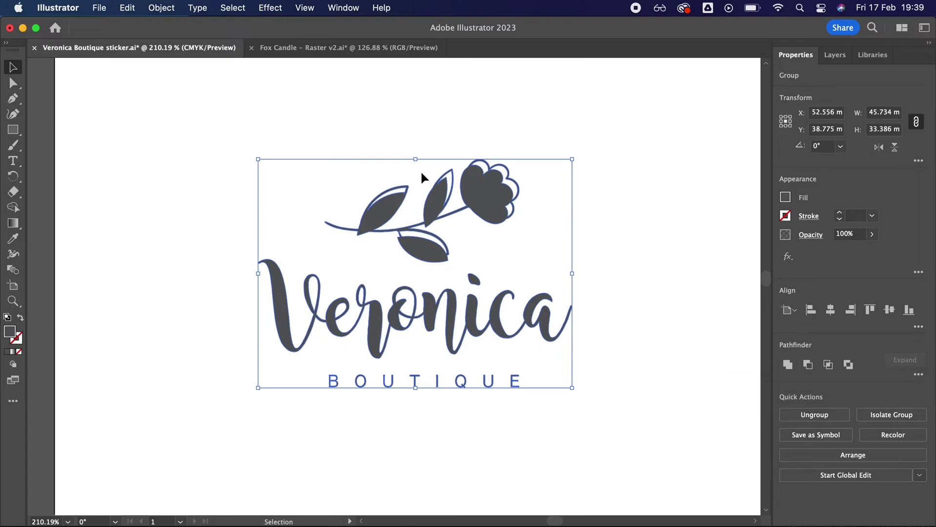
- Offset the logo 2 mm with Round joins and unite everything into one compound silhouette
click(171, 8)
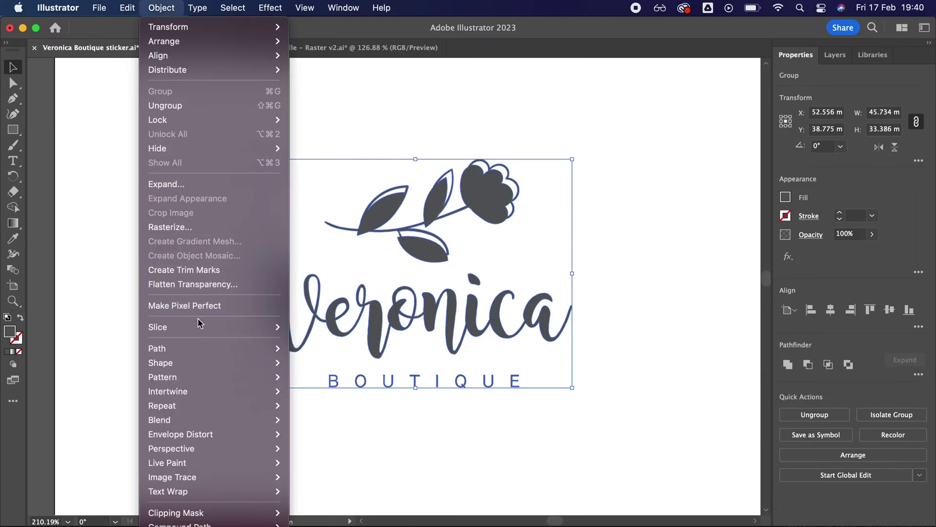
mouse_move(201, 348)
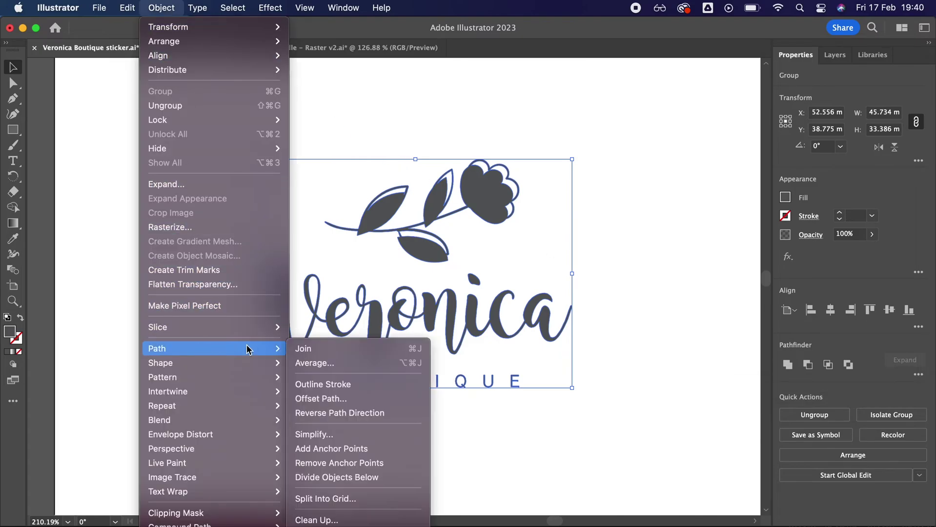
click(332, 399)
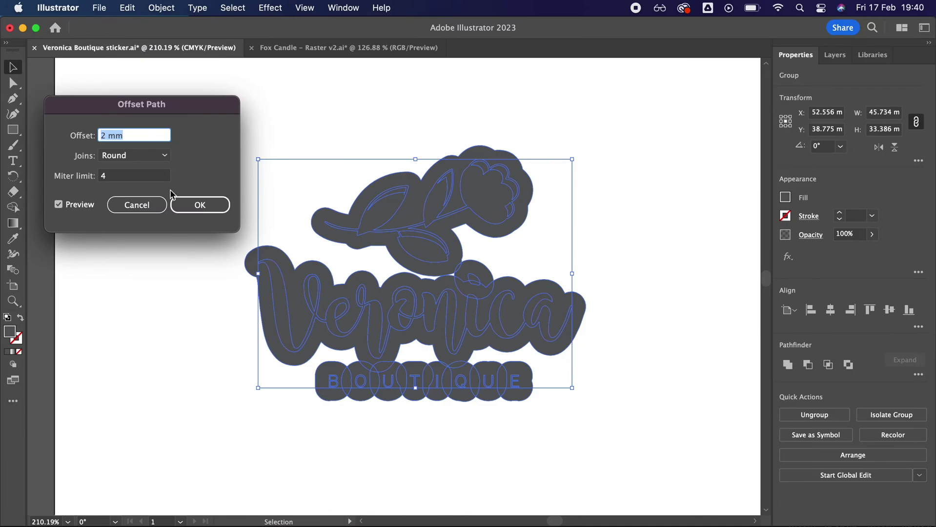
click(119, 156)
click(120, 169)
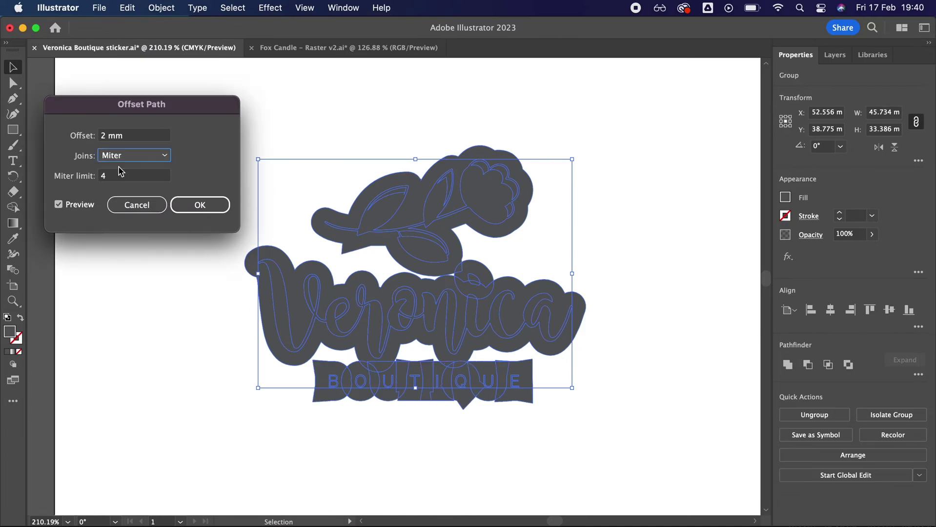
click(120, 155)
click(122, 184)
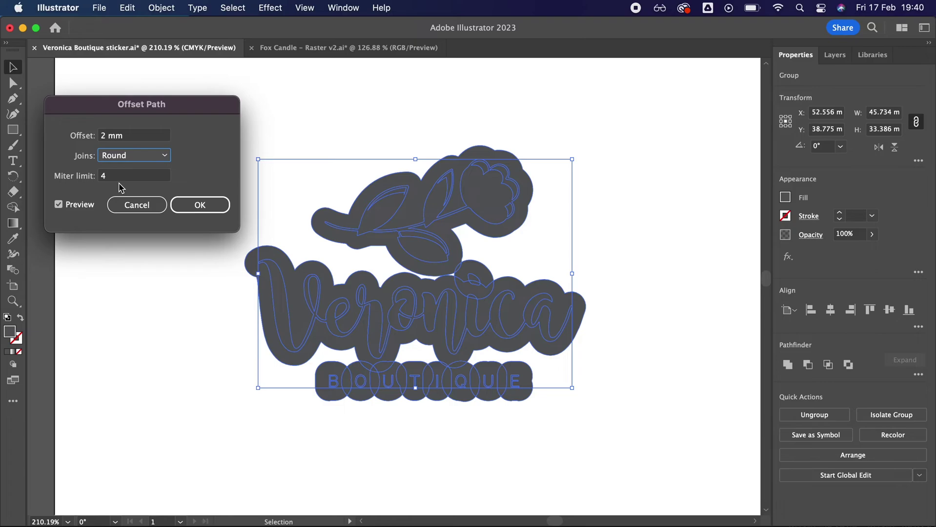
click(196, 205)
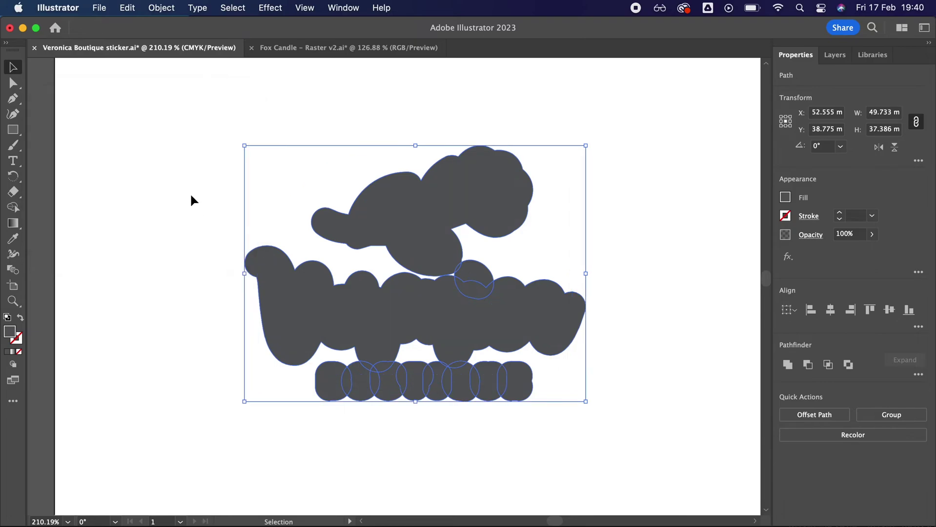
drag(169, 108, 631, 433)
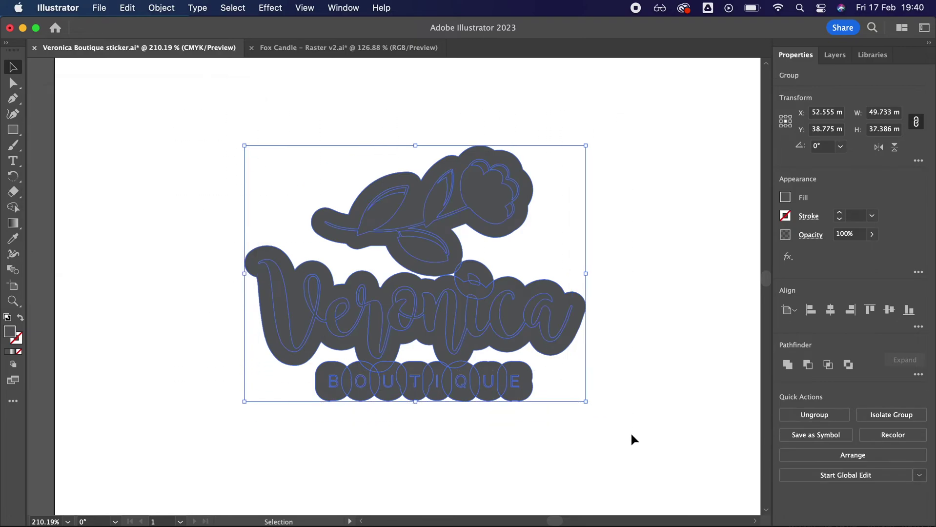
click(787, 365)
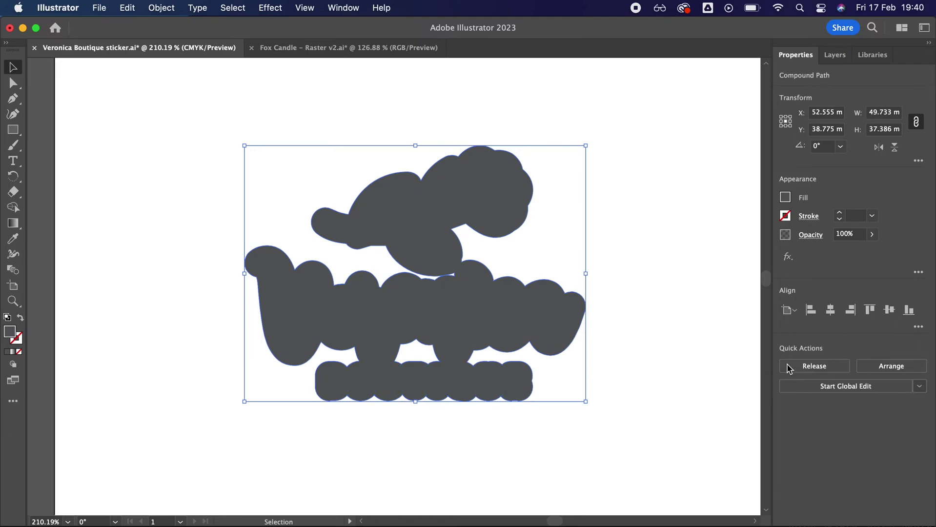
- Set the silhouette's fill to None and its stroke to magenta
click(786, 197)
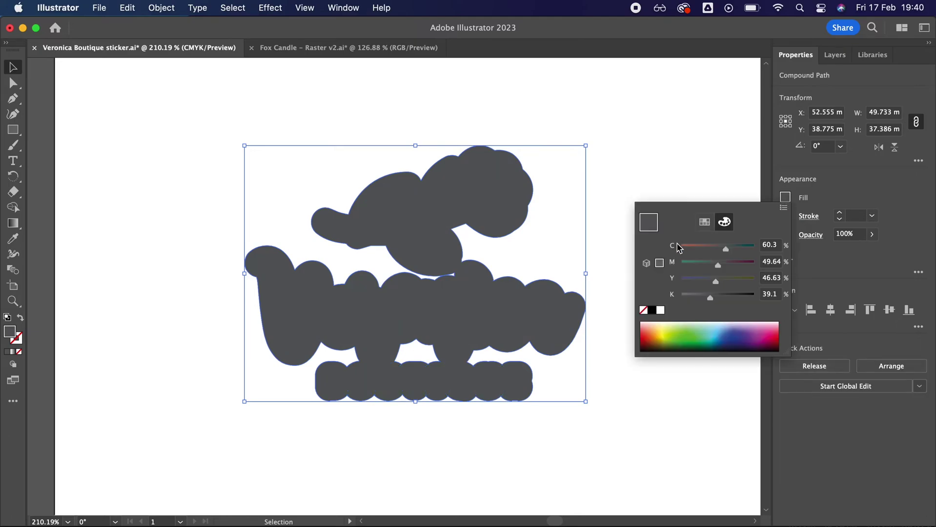
click(644, 311)
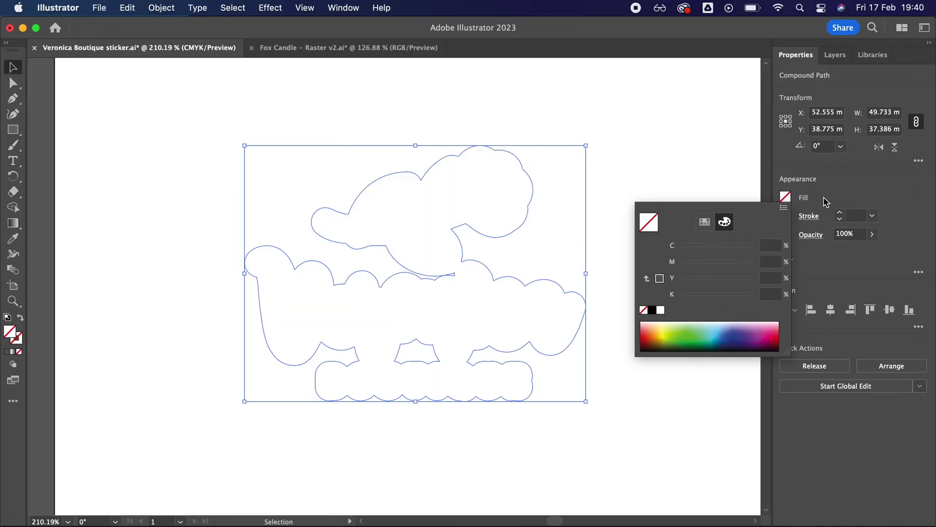
click(786, 217)
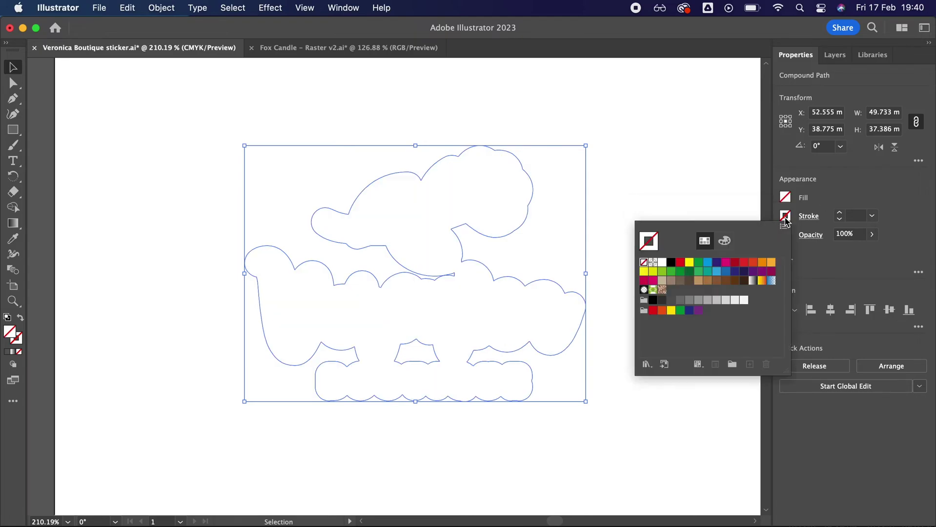
click(726, 262)
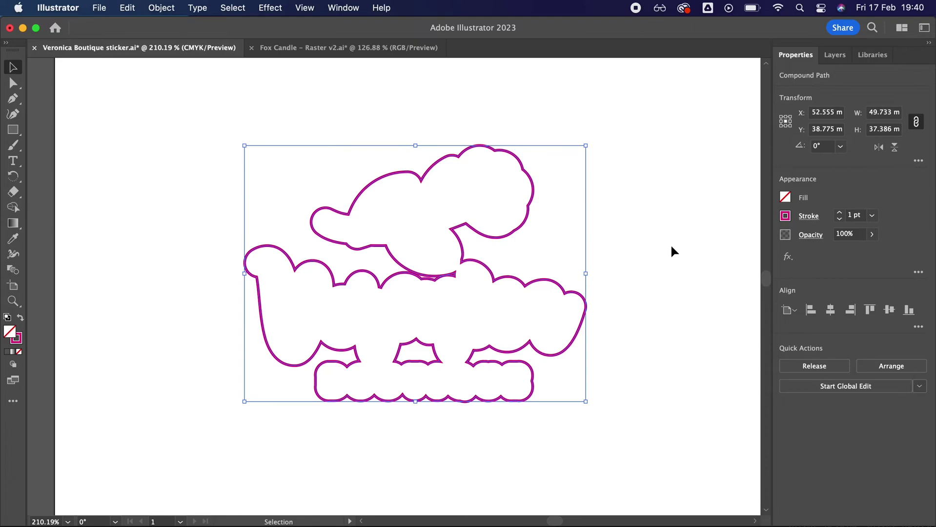
- Offset the magenta outline a further 2 mm outward with round joins
click(166, 8)
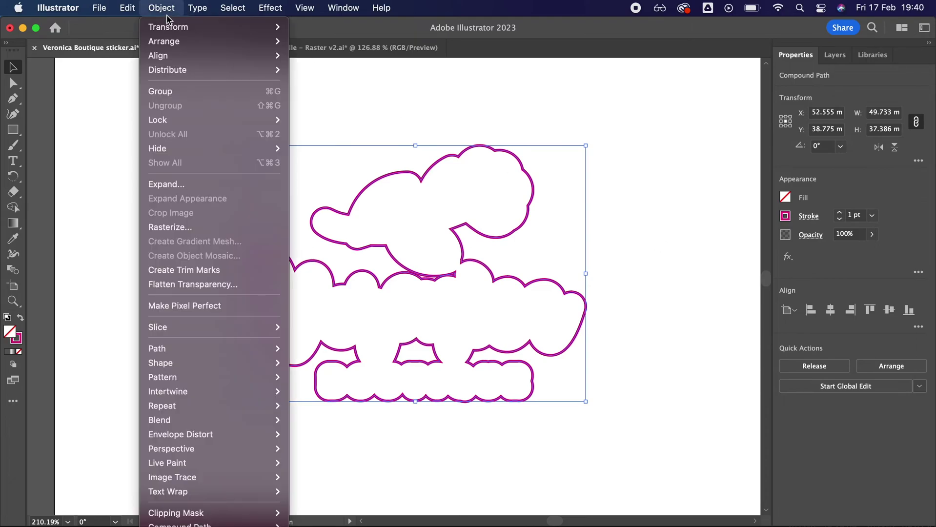
mouse_move(188, 351)
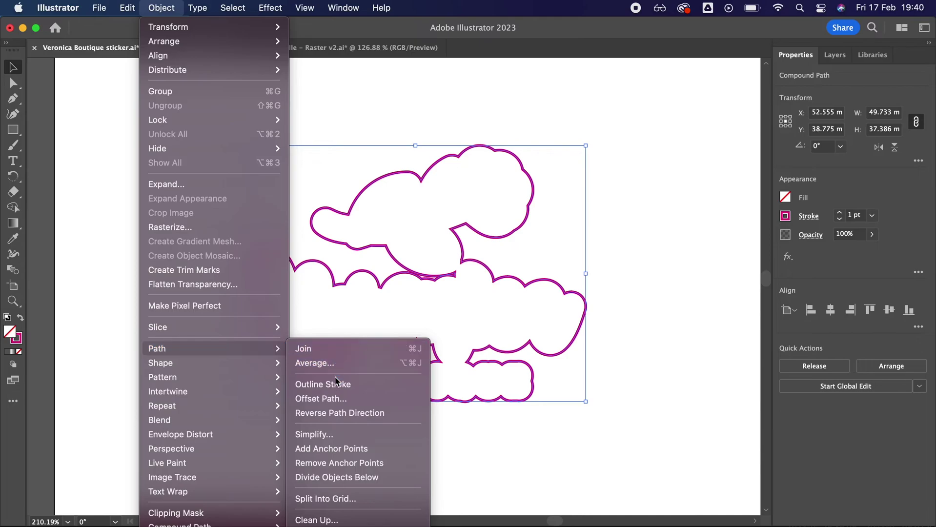
click(321, 399)
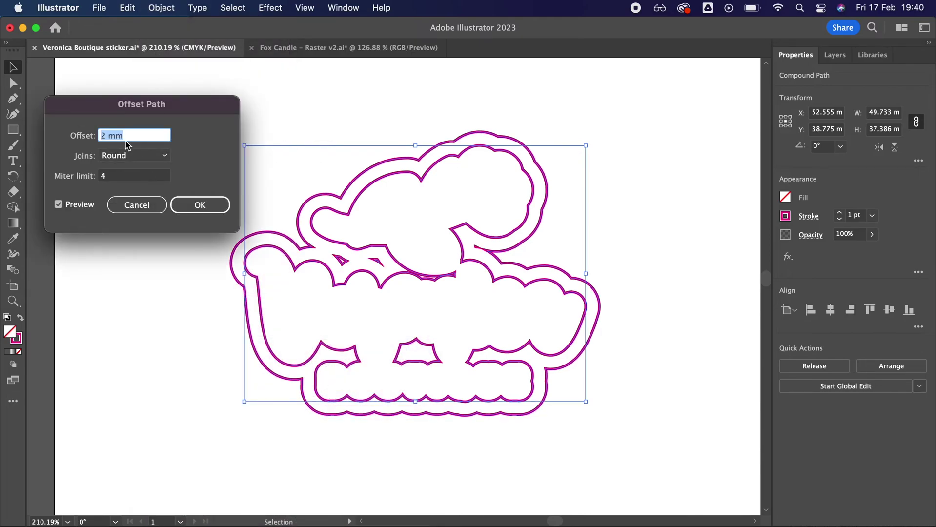
click(184, 204)
- Delete the inner outline, crown fragment and stray triangles, keeping only the outer outline
double_click(388, 183)
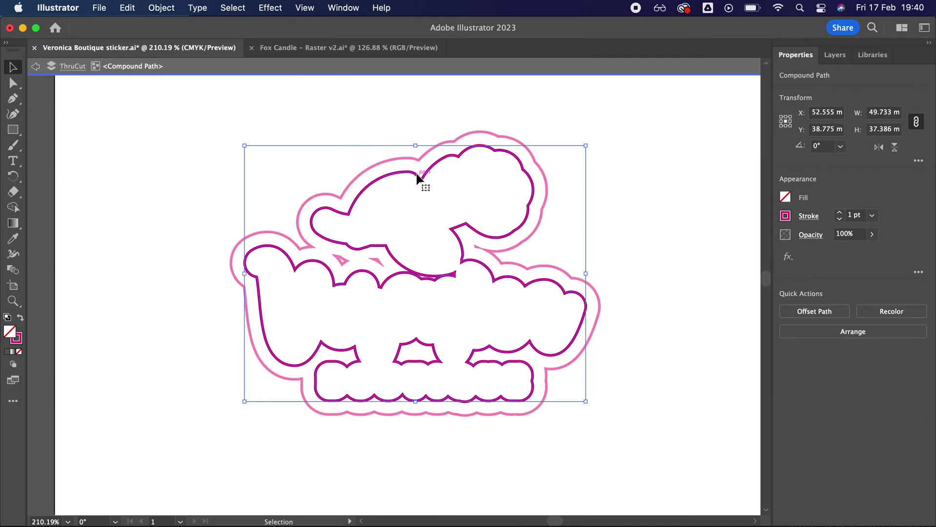
key(Delete)
click(418, 344)
key(Delete)
double_click(374, 258)
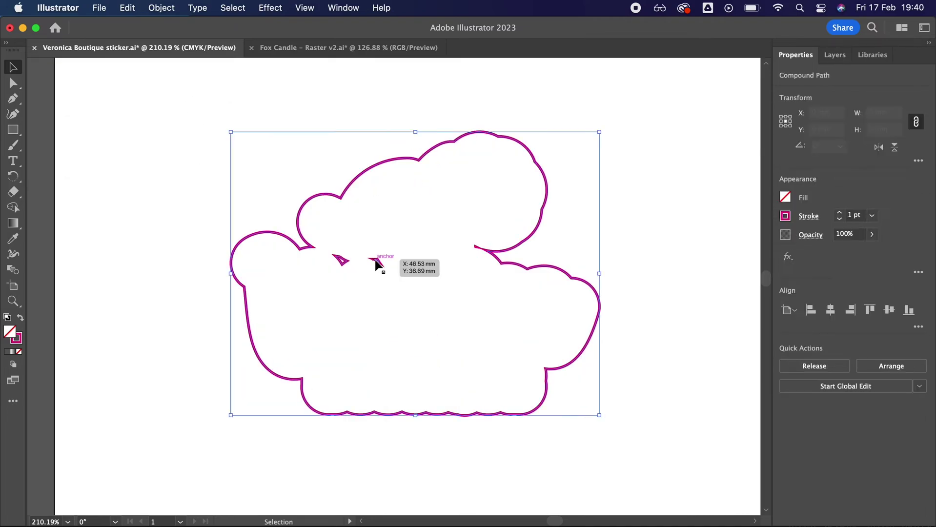
double_click(375, 260)
key(Delete)
click(325, 195)
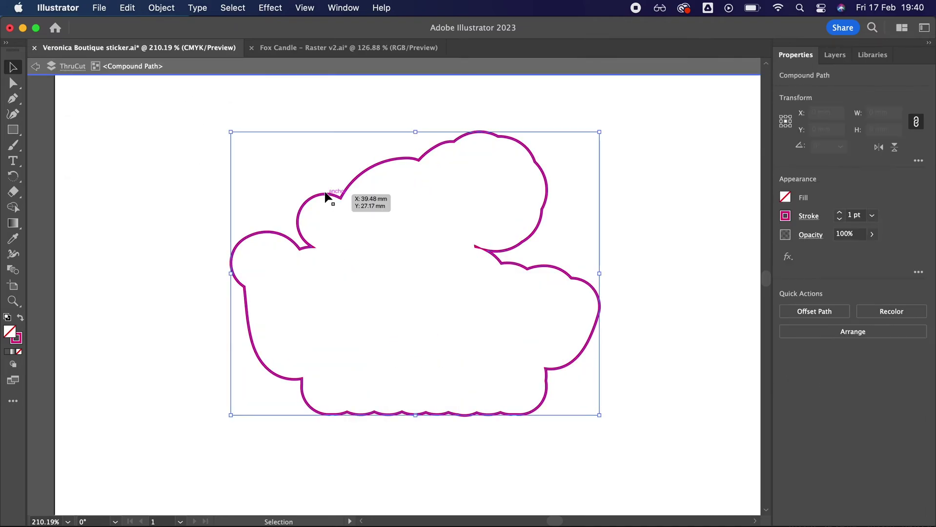
- Apply a −2 mm inward offset to the outer cut line
click(161, 8)
mouse_move(166, 349)
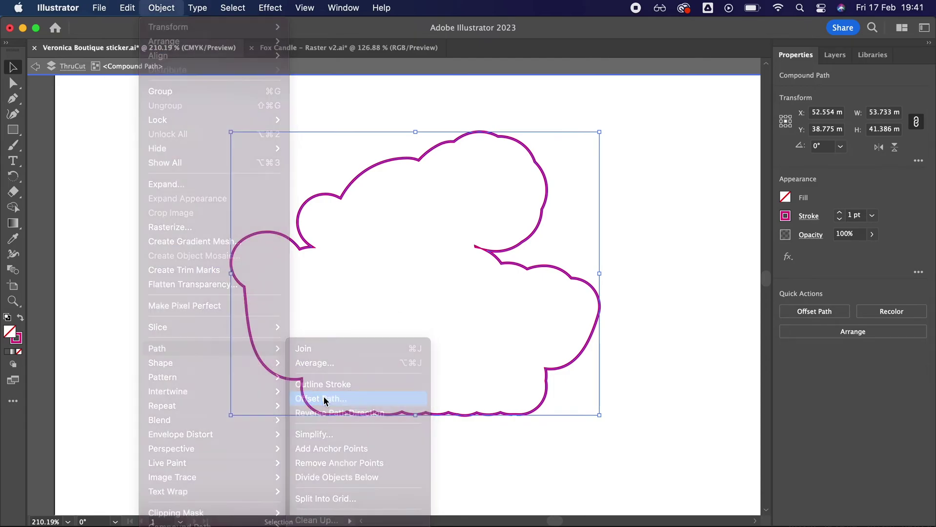
click(321, 399)
click(102, 135)
text(-2)
key(Tab)
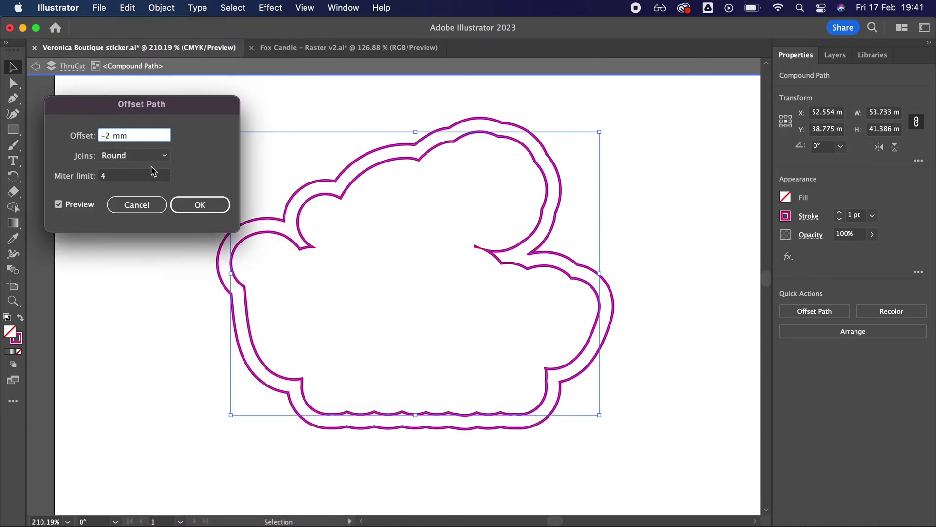
click(200, 204)
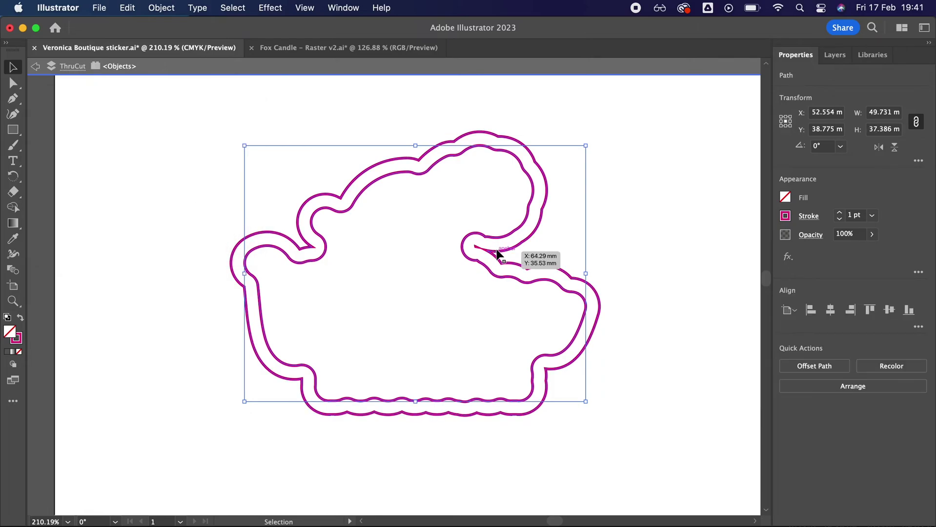
- Delete the original larger outline and exit Isolation Mode
click(495, 245)
key(Delete)
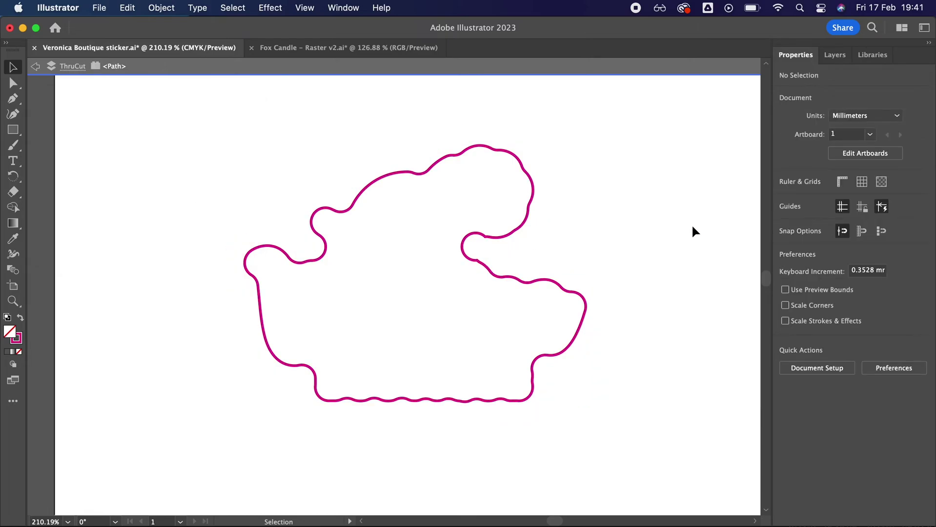
click(835, 55)
click(35, 65)
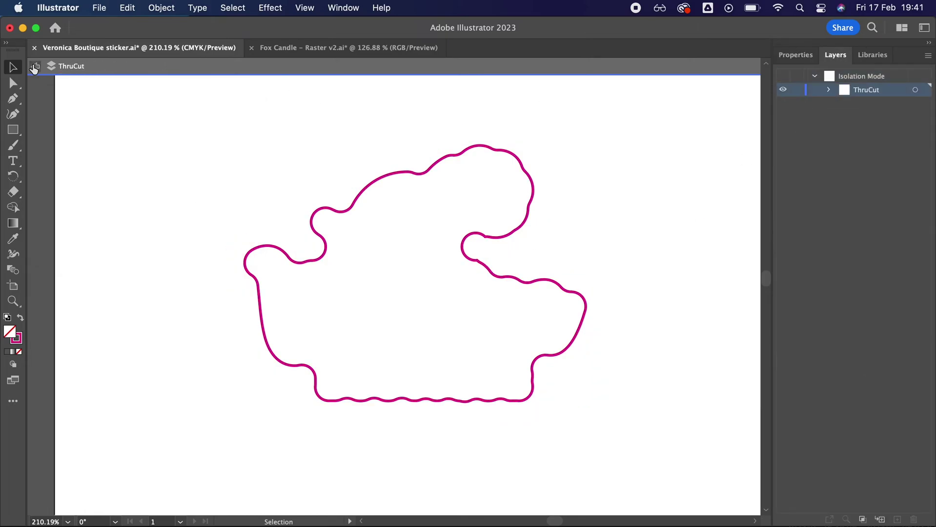
- Make the Print layer visible again and select the green kiss-cut example path
click(783, 76)
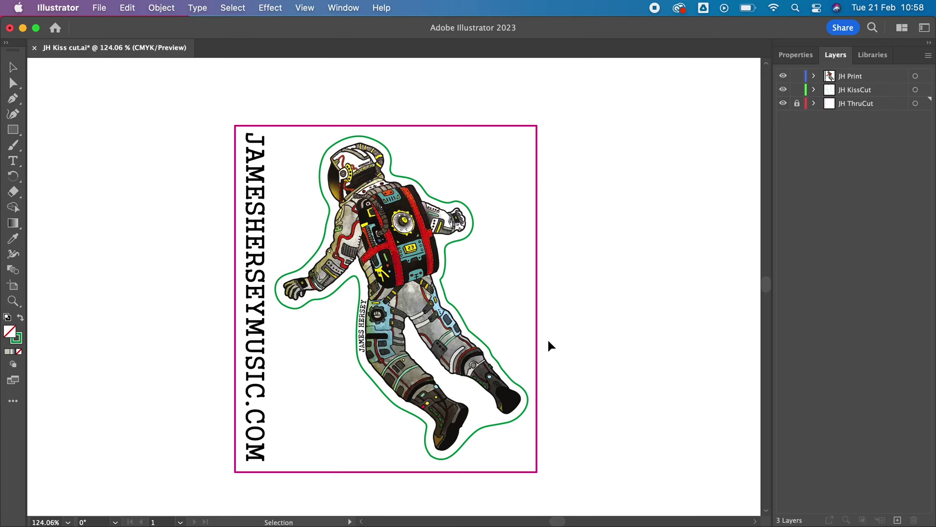
click(449, 246)
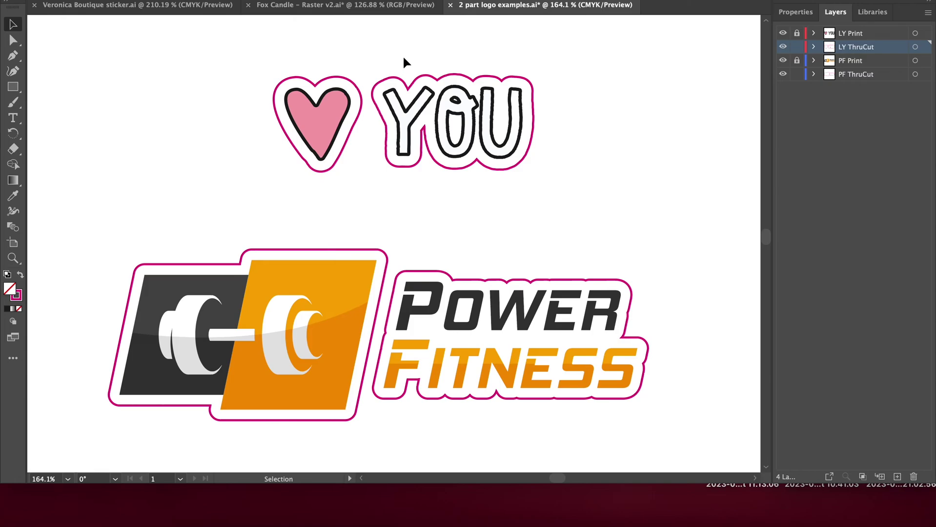
- Draw a bridge shape with the Pen tool between the heart and YOU cut lines
scroll(403, 55, up, 5)
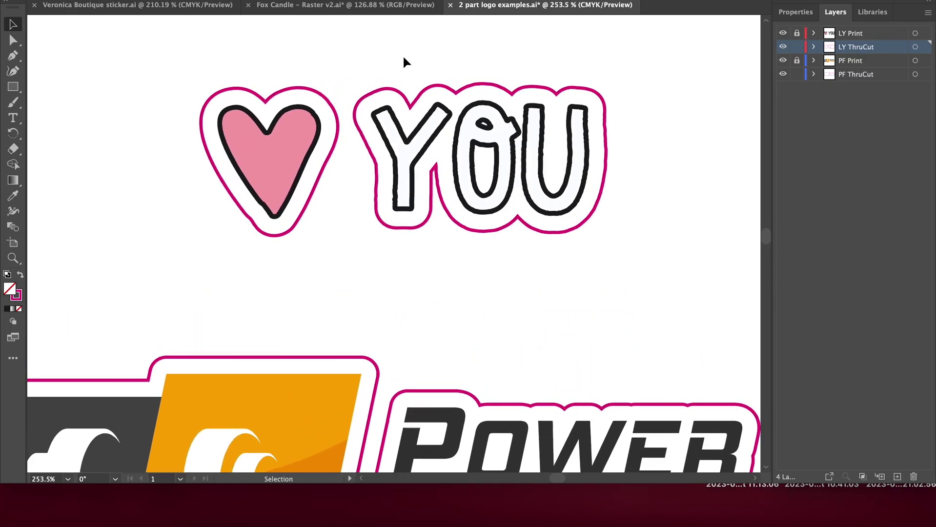
scroll(403, 57, up, 5)
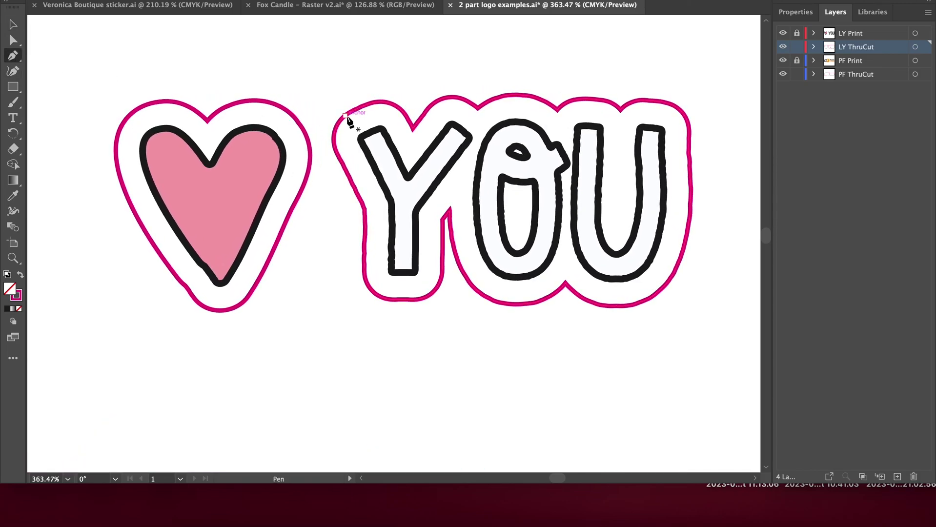
click(294, 202)
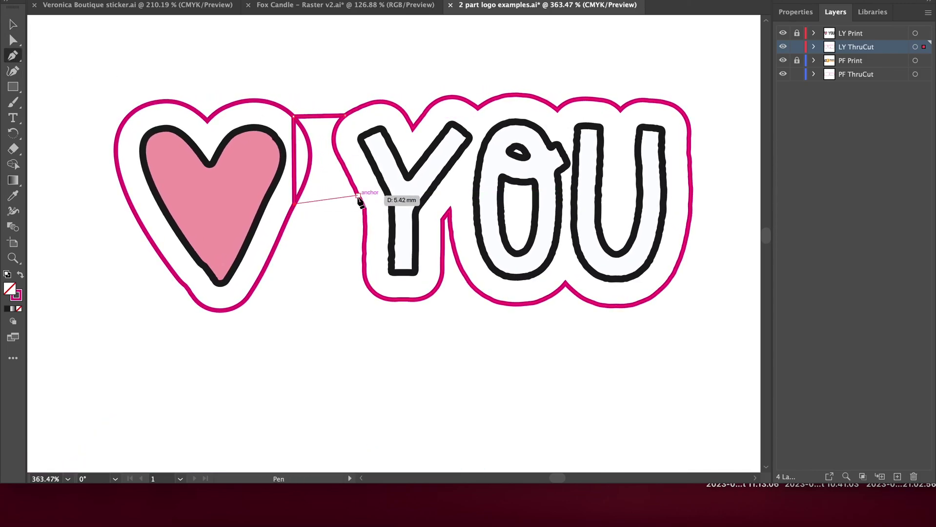
click(361, 200)
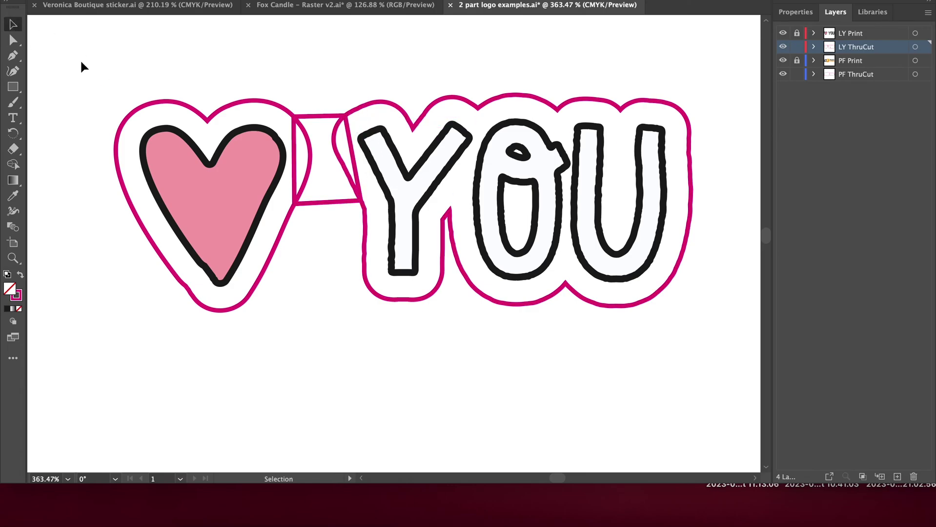
- Unite all the pink cut-line paths into one outline, then clear the selection
drag(66, 53, 716, 345)
click(791, 13)
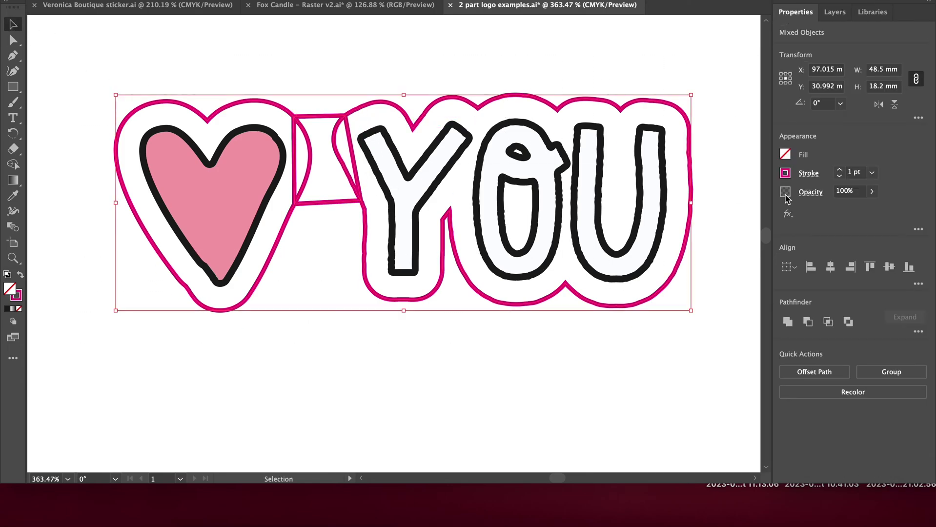
click(788, 322)
click(12, 71)
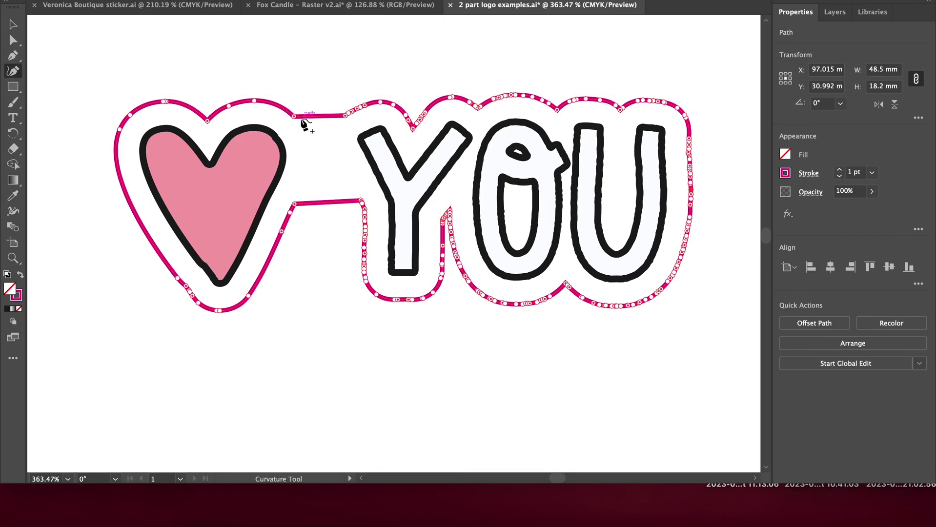
key(v)
key(ctrl+minus)
key(ctrl+minus)
click(372, 183)
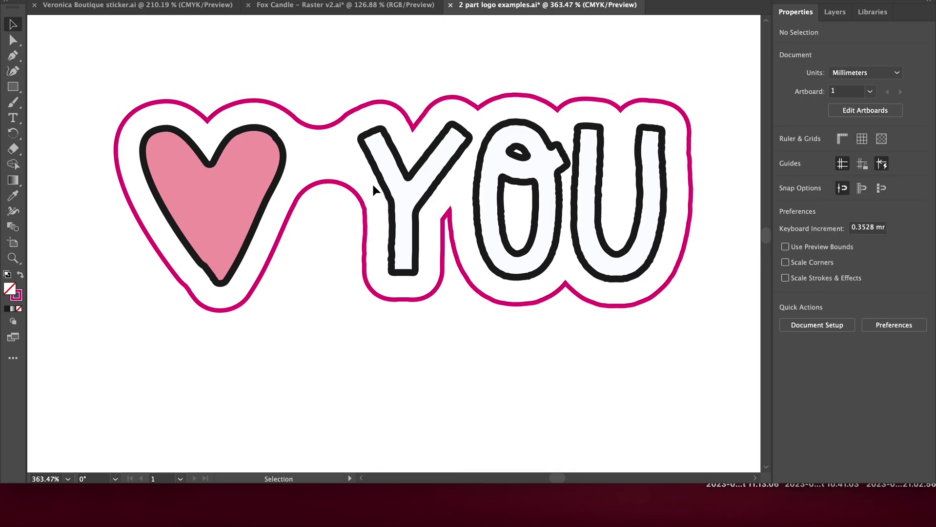
scroll(372, 189, down, 10)
scroll(373, 188, up, 3)
- Draw a four-sided bridge shape connecting the Power Fitness icon and text outlines
key(p)
scroll(372, 189, down, 2)
click(434, 154)
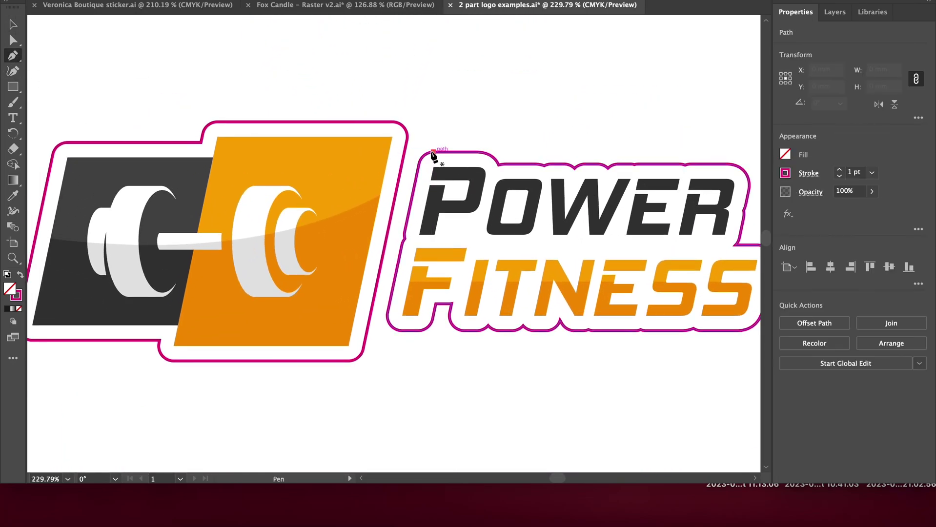
click(402, 330)
click(356, 330)
click(396, 157)
click(434, 153)
- Unite the selected Power Fitness cut-line paths into one outline and save the Veronica Boutique file
key(v)
scroll(144, 84, down, 2)
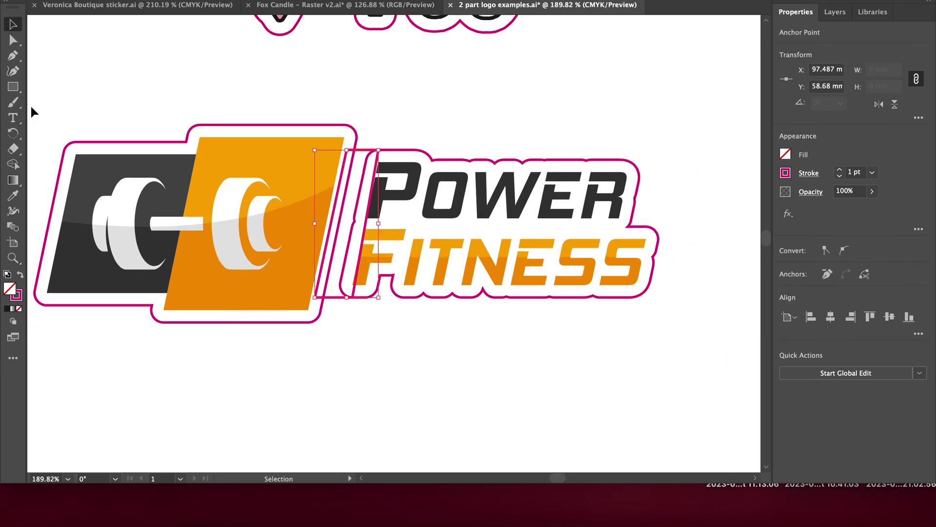
drag(32, 111, 423, 341)
scroll(423, 339, right, 2)
scroll(574, 335, up, 2)
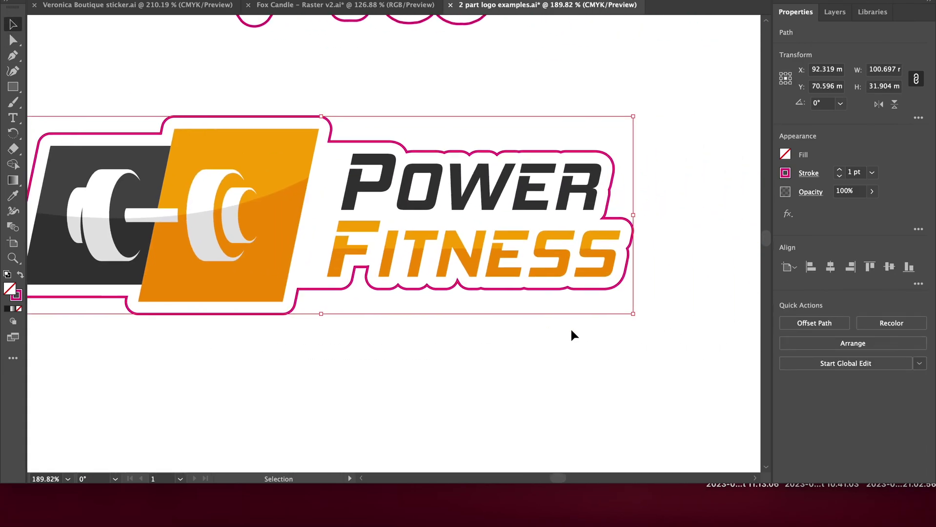
click(145, 58)
scroll(142, 69, down, 3)
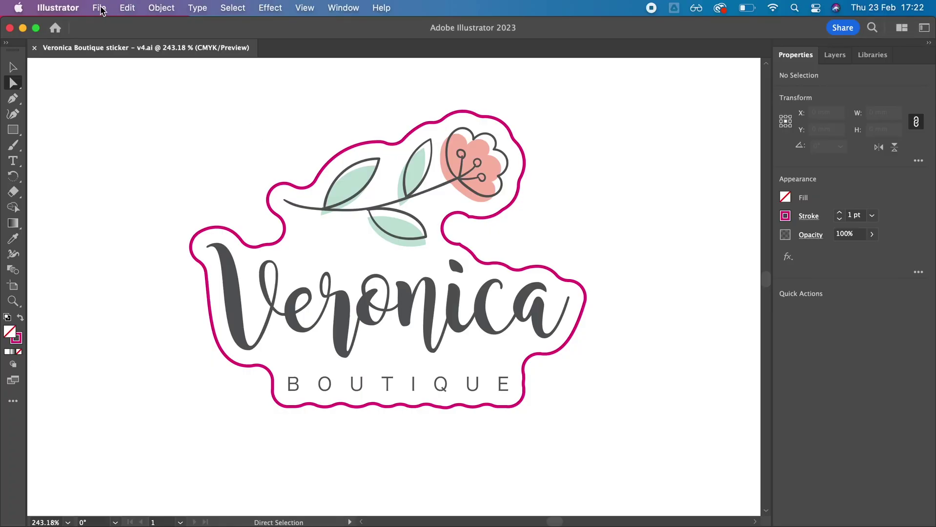
click(99, 7)
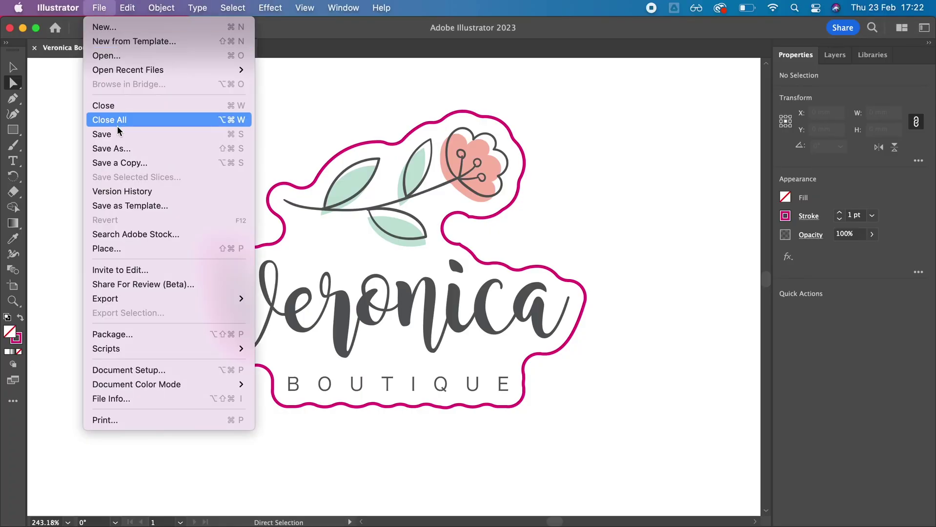
click(118, 133)
- In Chrome, continue the order of 200 white vinyl 3 x 7.5 cm die-cut stickers for £57
key(super+Tab)
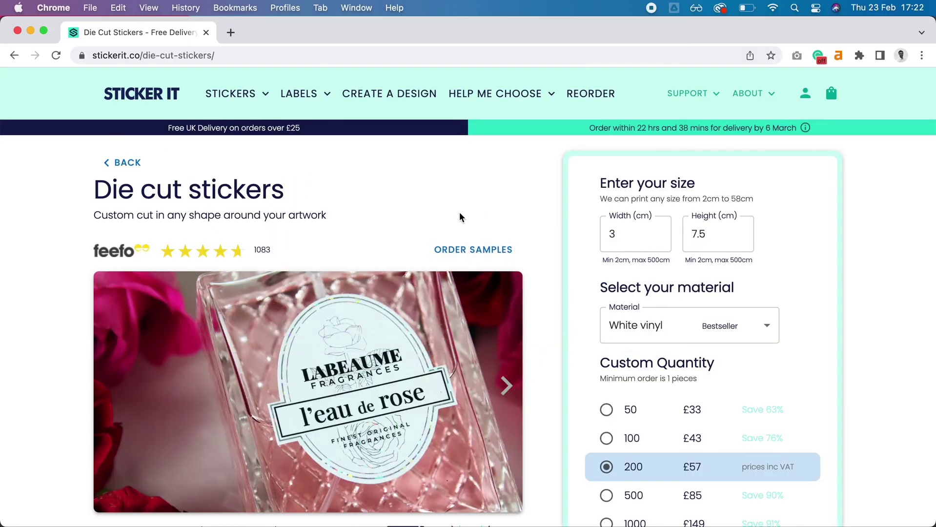
scroll(551, 259, down, 4)
click(714, 423)
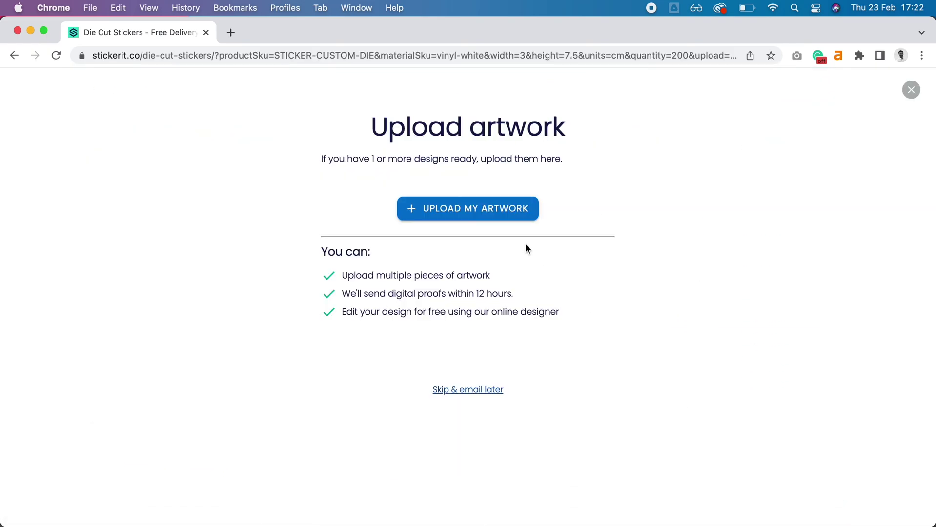
- Upload 'Veronica Boutique sticker - v4.ai' and start the proofing note 'Please smooth the cut'
click(485, 213)
double_click(286, 133)
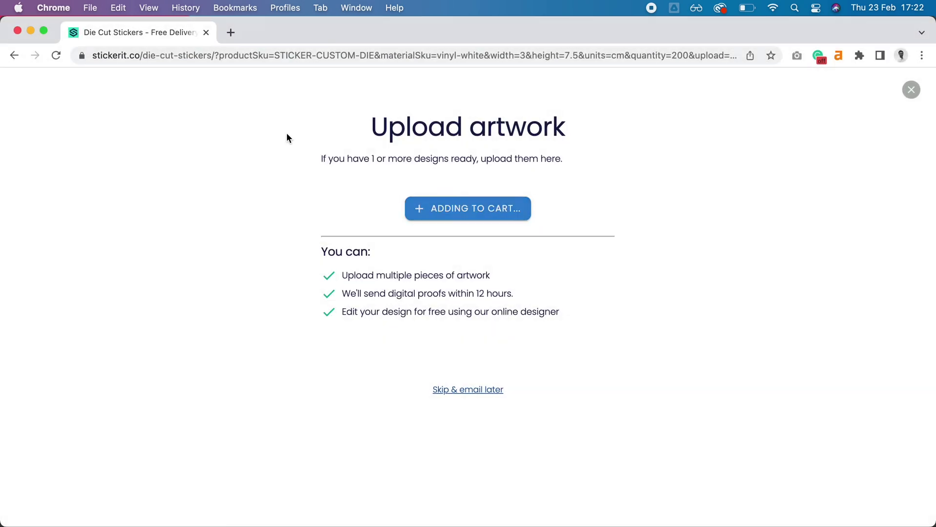
click(477, 282)
text(Ple)
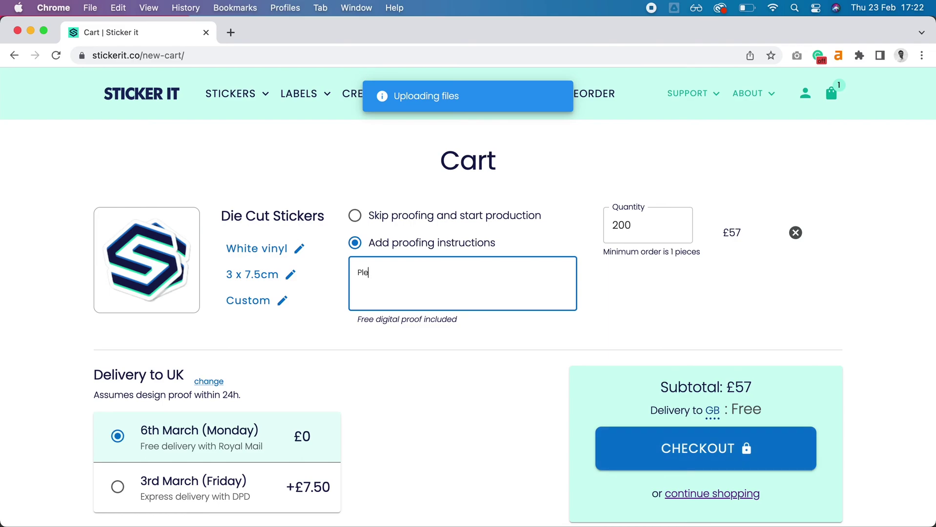
text(ase smooth the cutline und)
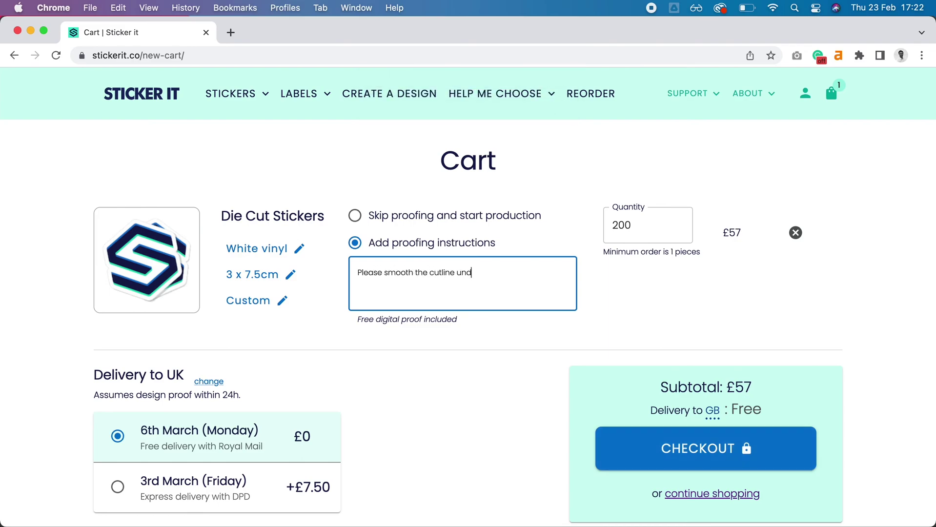